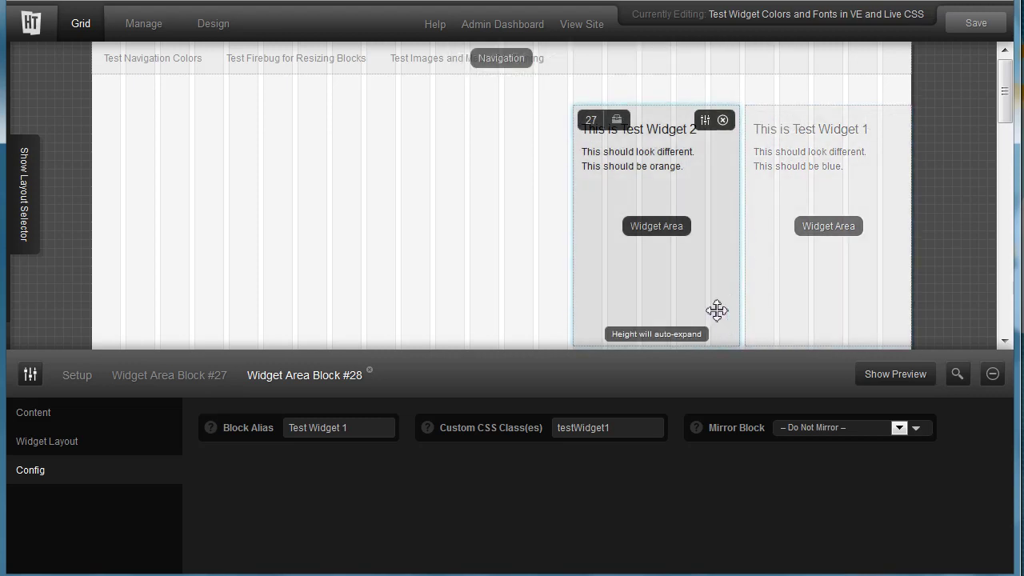
- Enter testWidget1 in Widget Area Block #28's Custom CSS Class(es) field
mouse_move(715, 136)
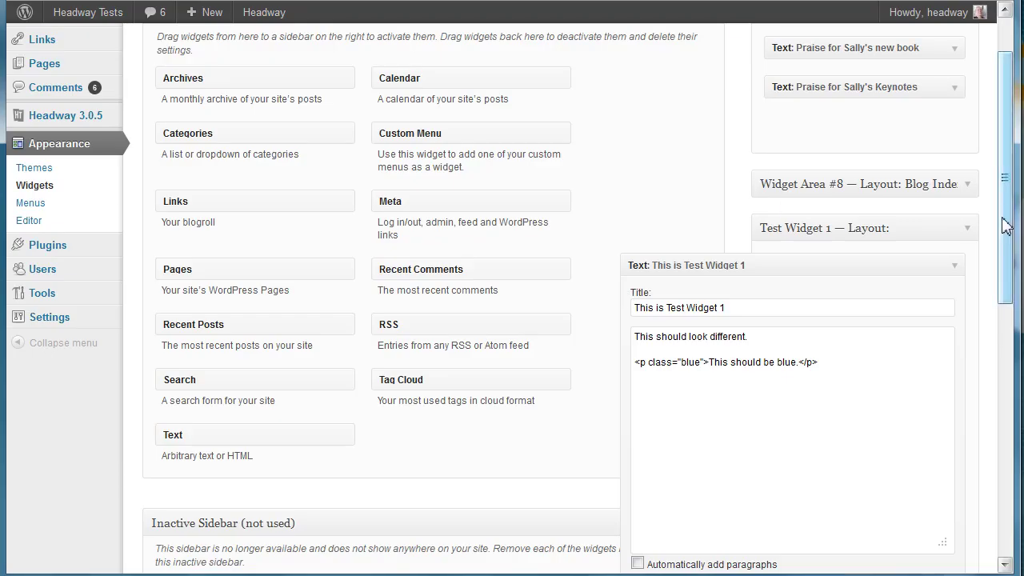
- Review Test Widget 1 and Test Widget 2's HTML for the blue and orange paragraph classes
left_click_drag(1008, 221, 1012, 300)
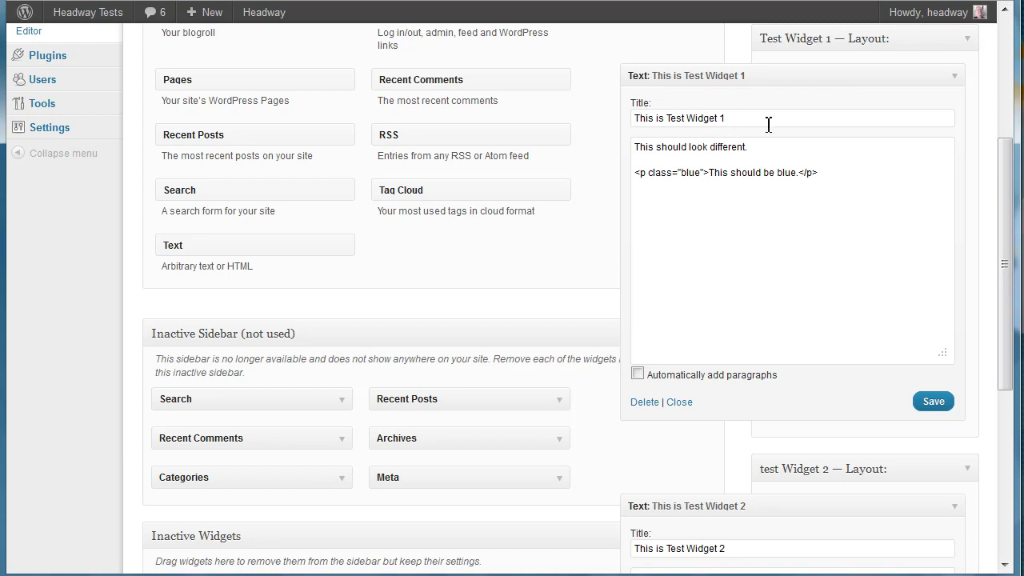
double_click(732, 147)
left_click(736, 147)
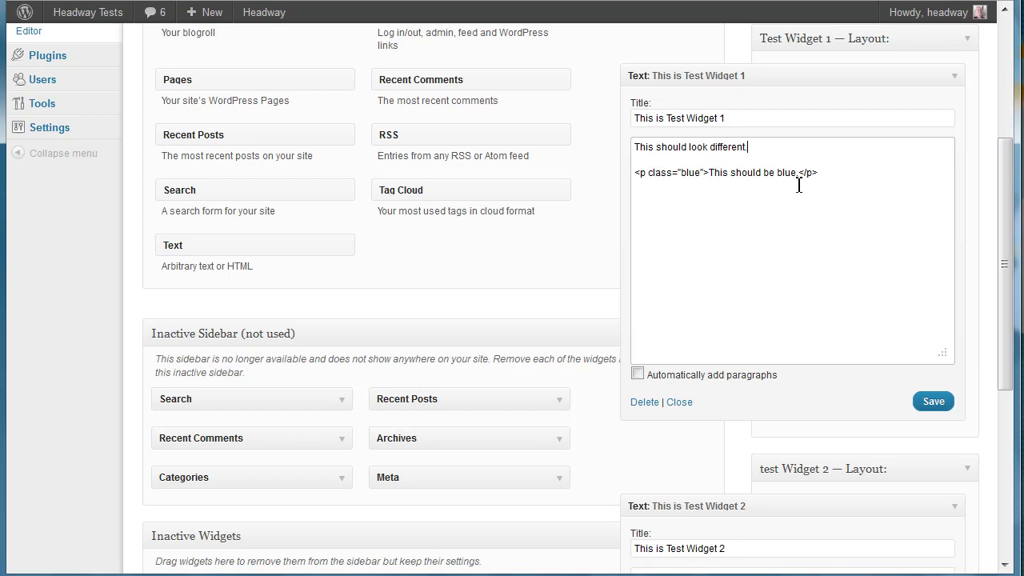
scroll(948, 272, "down", 2)
scroll(949, 272, "down", 2)
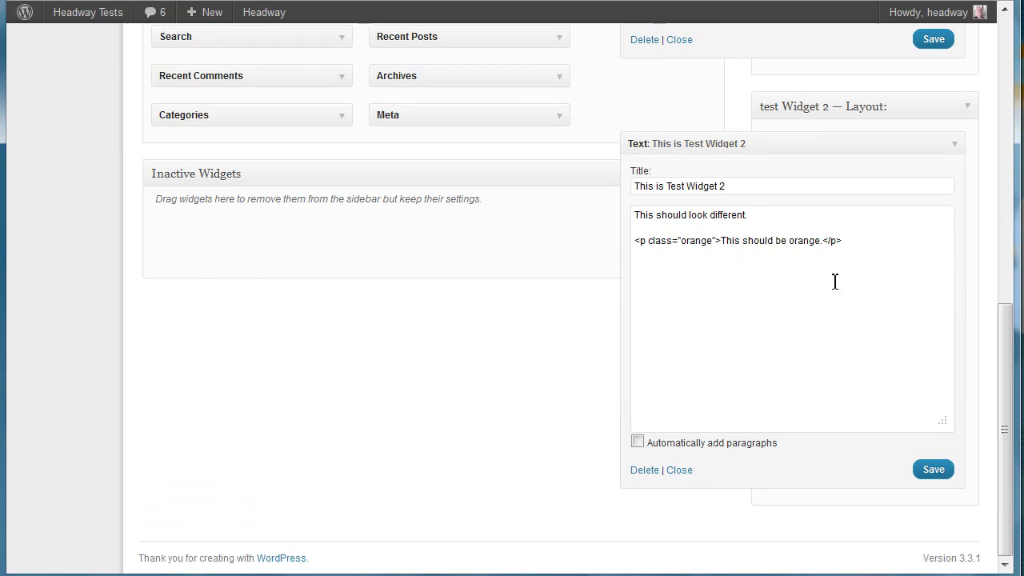
scroll(835, 281, "up", 7)
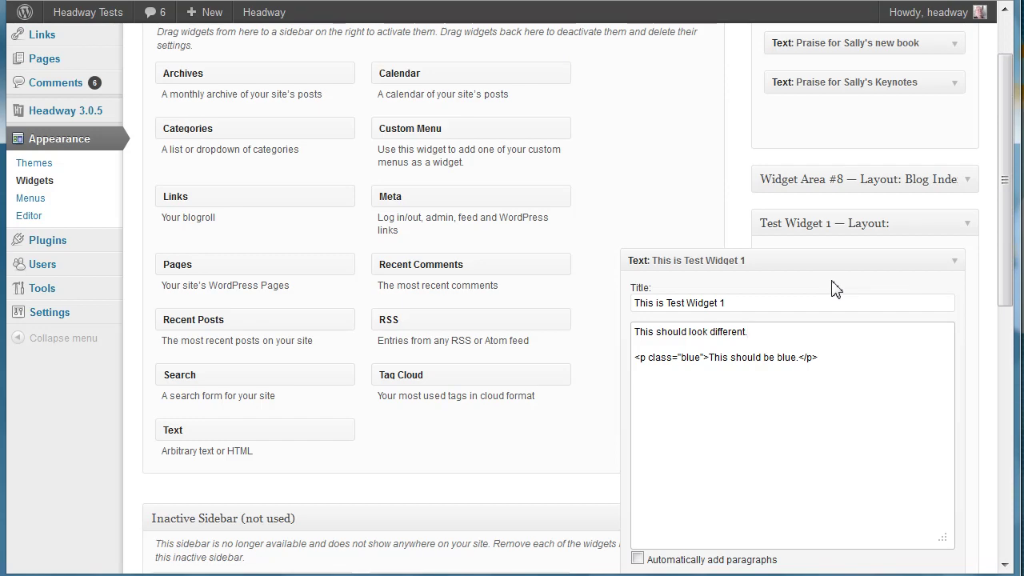
scroll(834, 288, "up", 2)
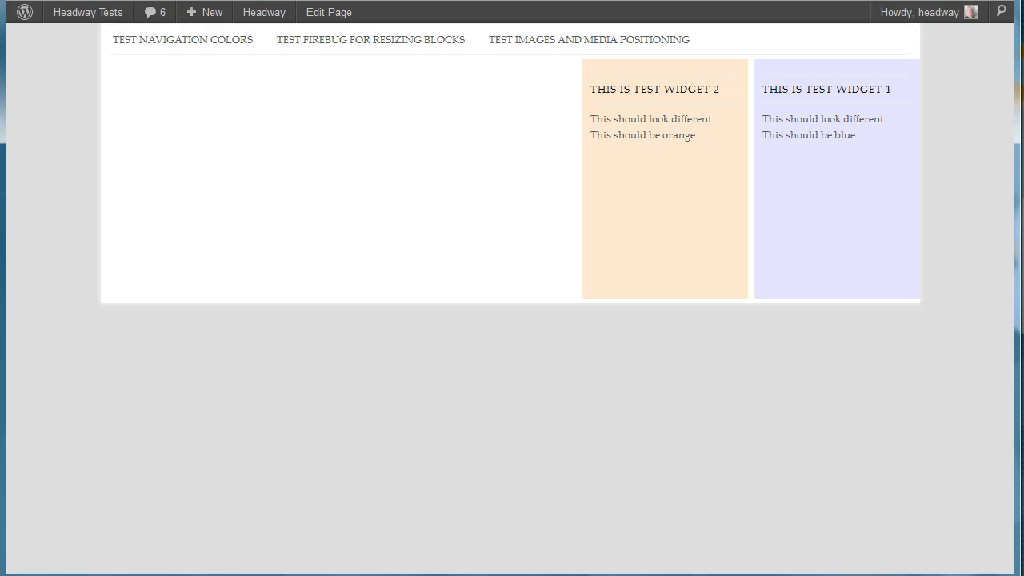
left_click(448, 528)
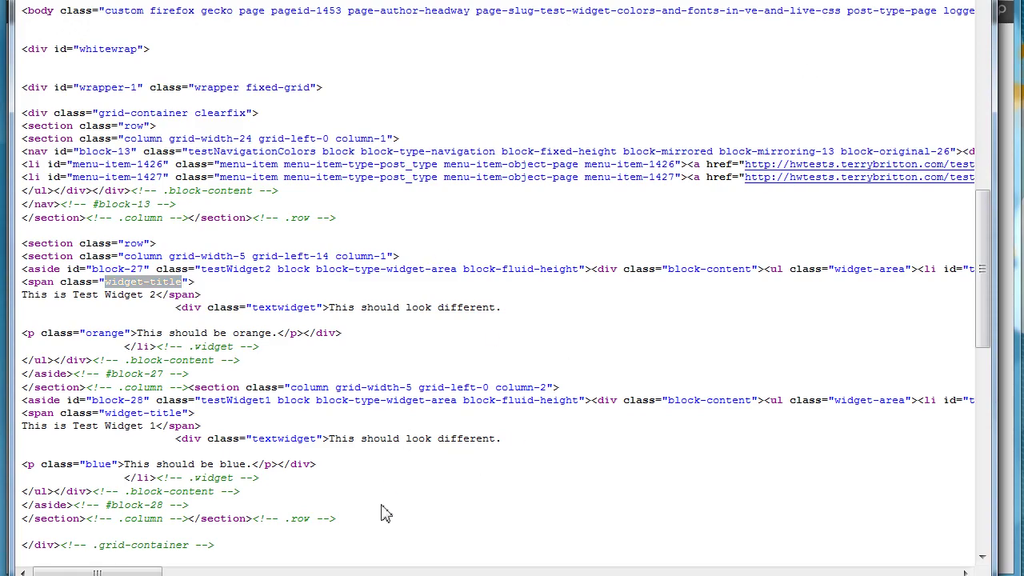
key("ctrl+f")
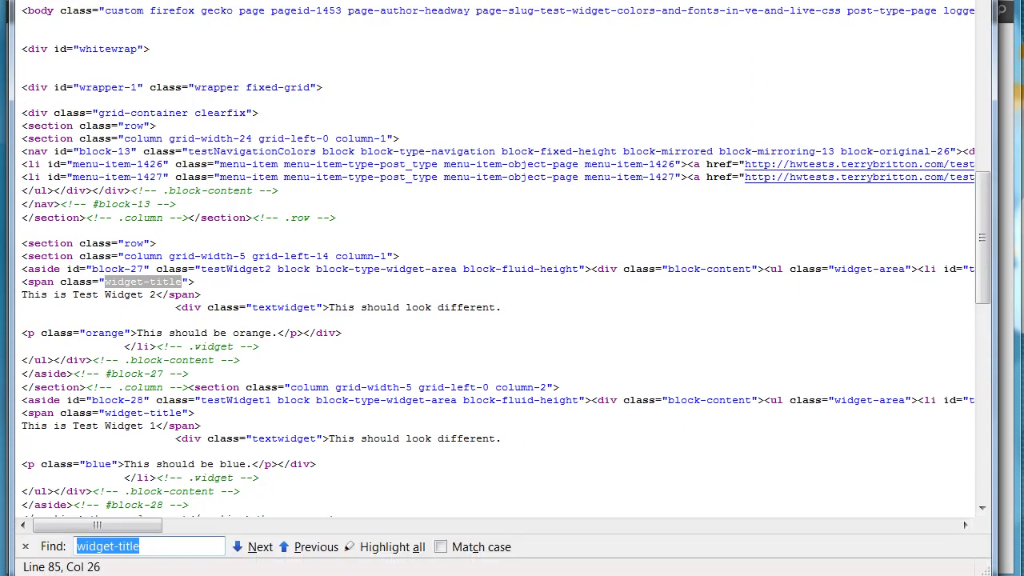
left_click(170, 549)
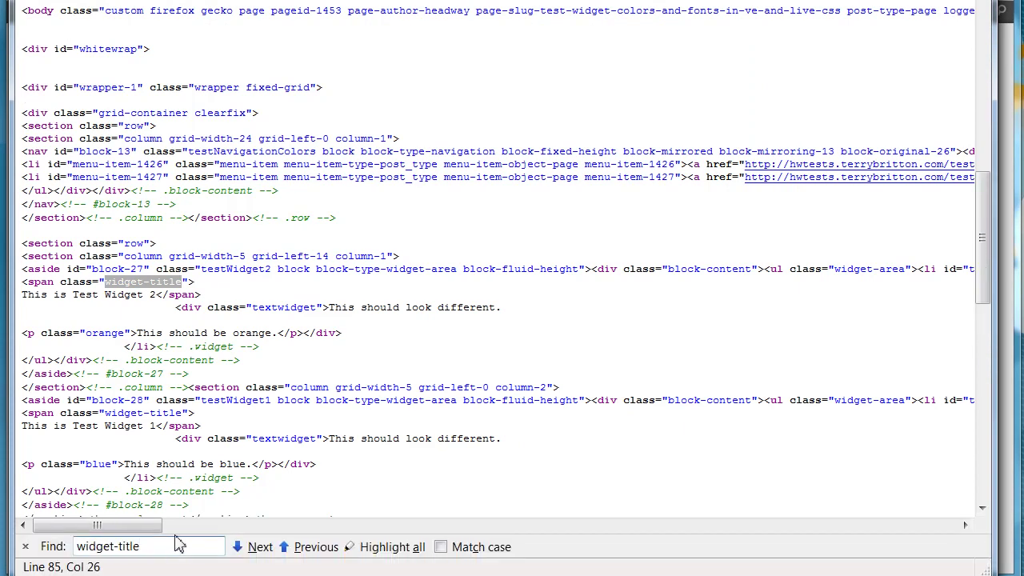
key("BackSpace")
key("BackSpace")
key("BackSpace")
key("BackSpace")
key("BackSpace")
key("BackSpace")
key("BackSpace")
key("BackSpace")
key("BackSpace")
key("BackSpace")
key("BackSpace")
key("BackSpace")
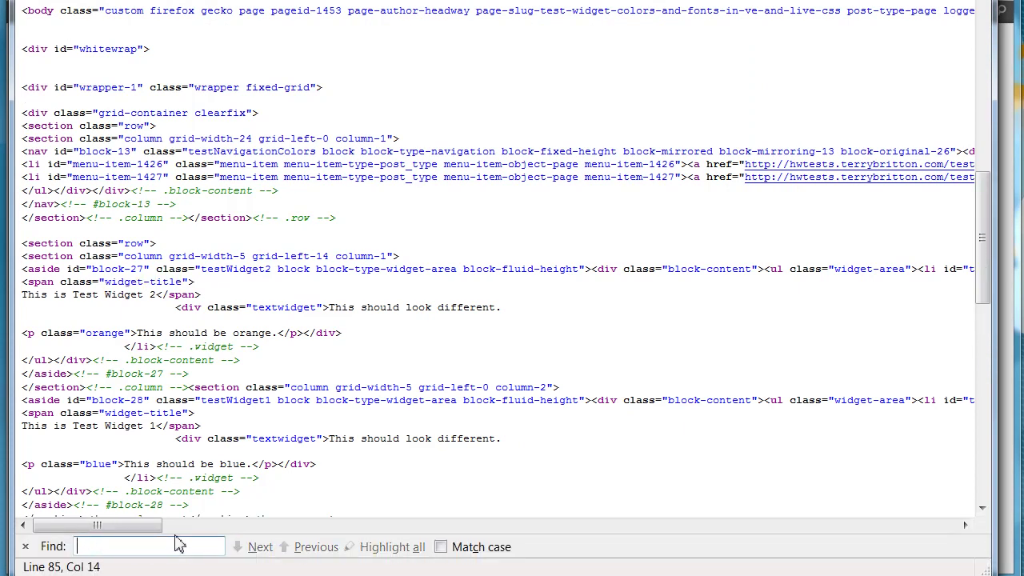
type("te")
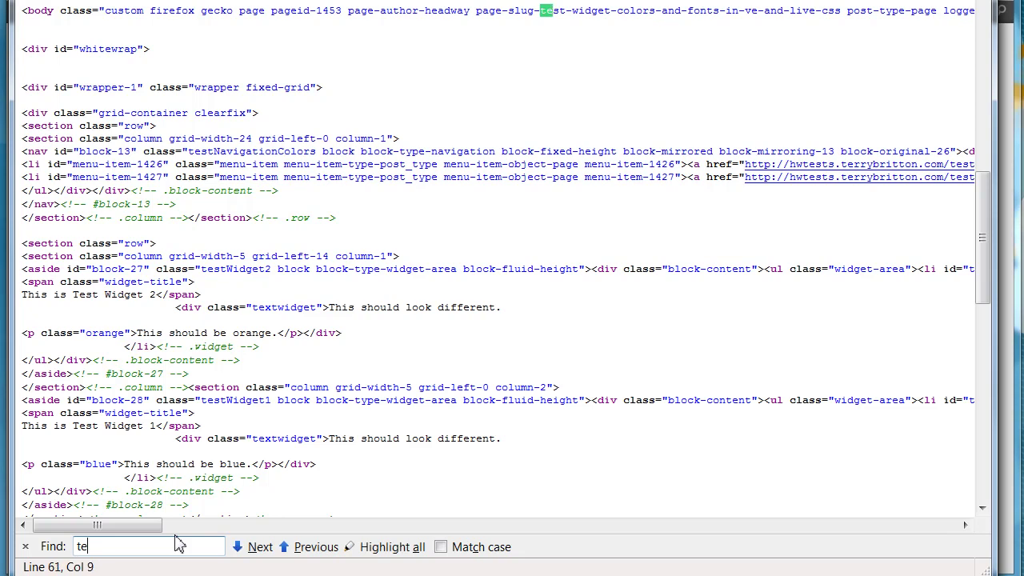
type("stwi")
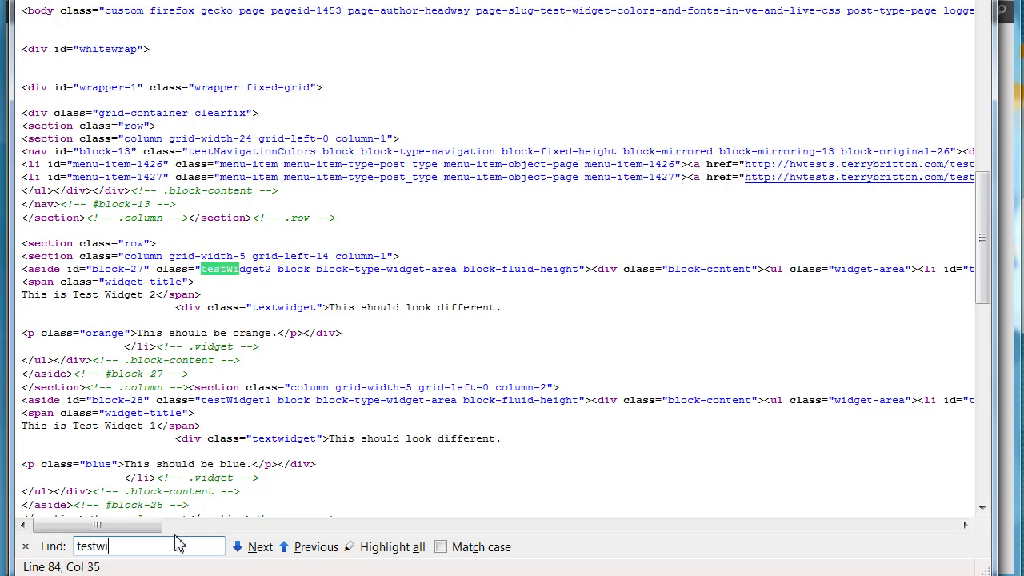
type("de")
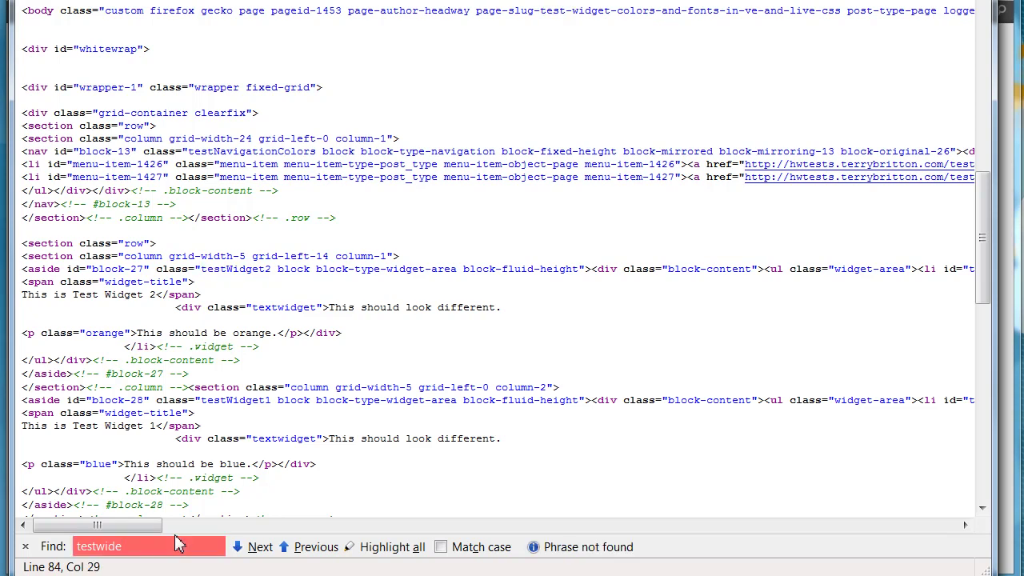
key("BackSpace")
type("get")
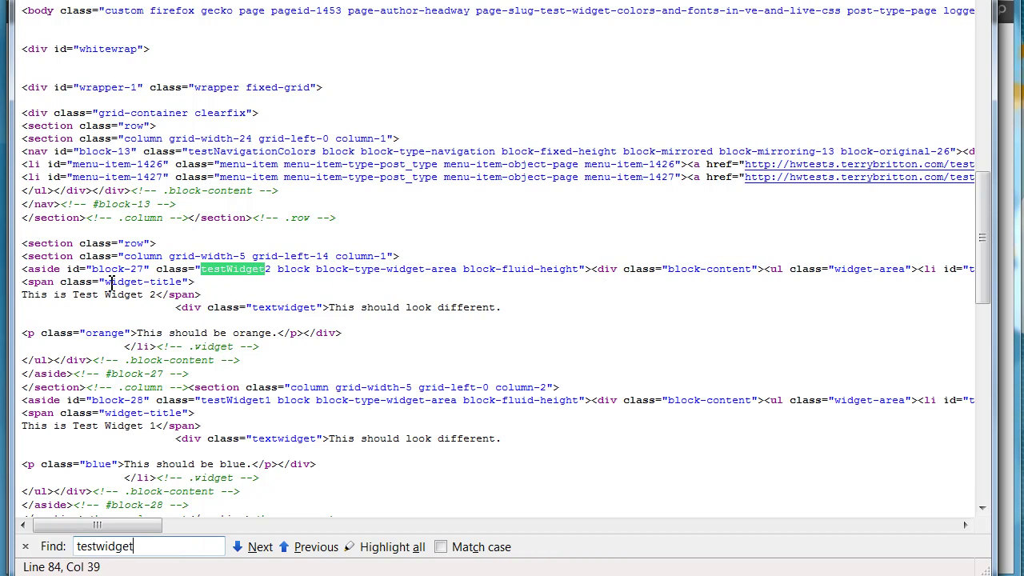
left_click_drag(105, 282, 185, 275)
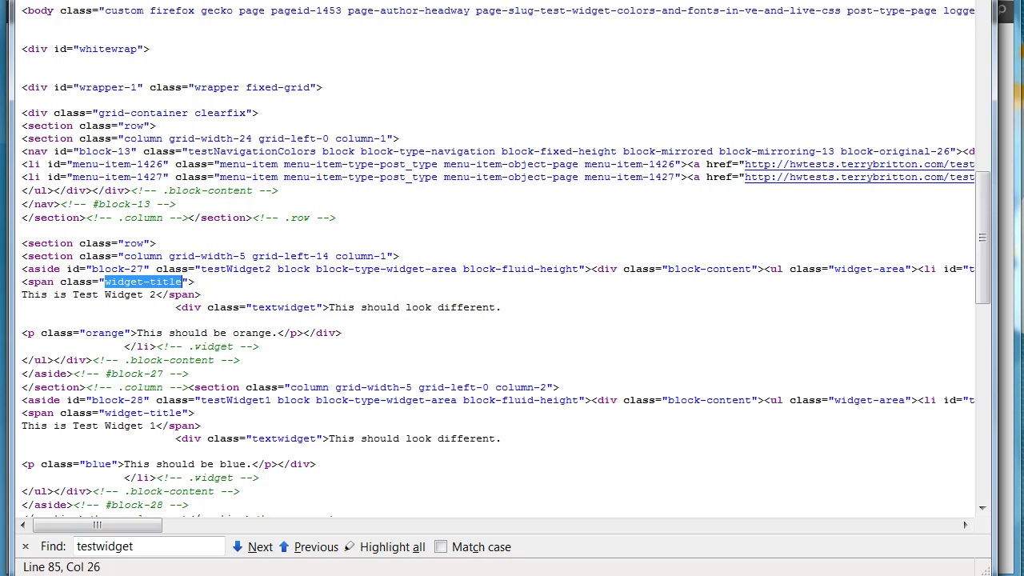
left_click(952, 0)
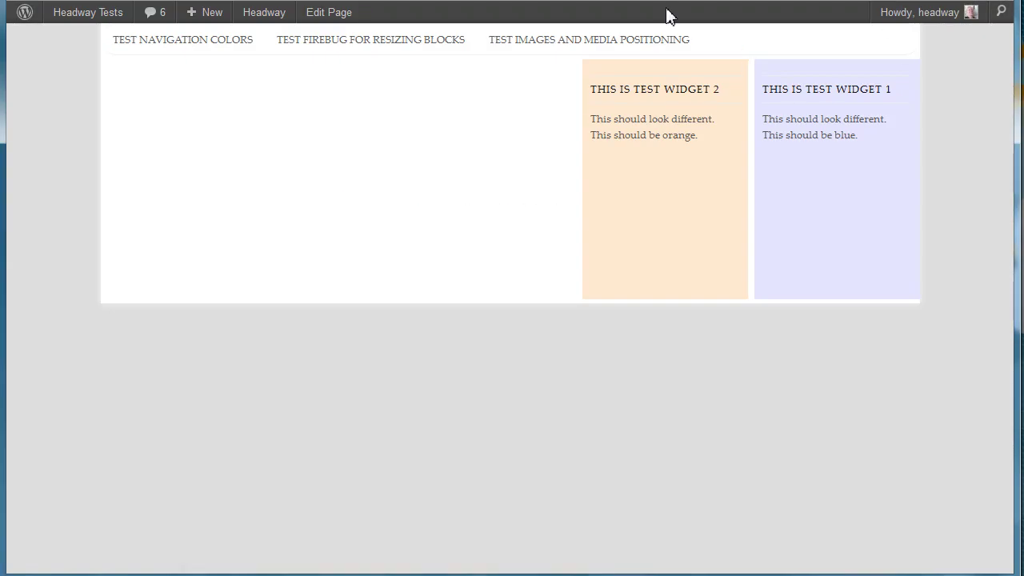
- Back in the Visual Editor, switch to Design mode and open Live CSS from the bottom-left tools menu
key("alt+Tab")
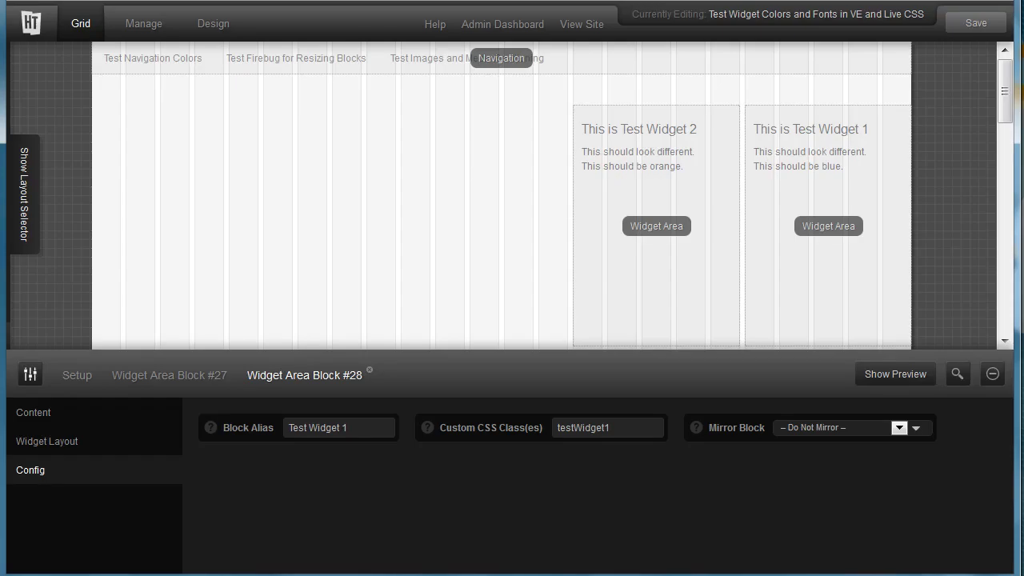
left_click(204, 25)
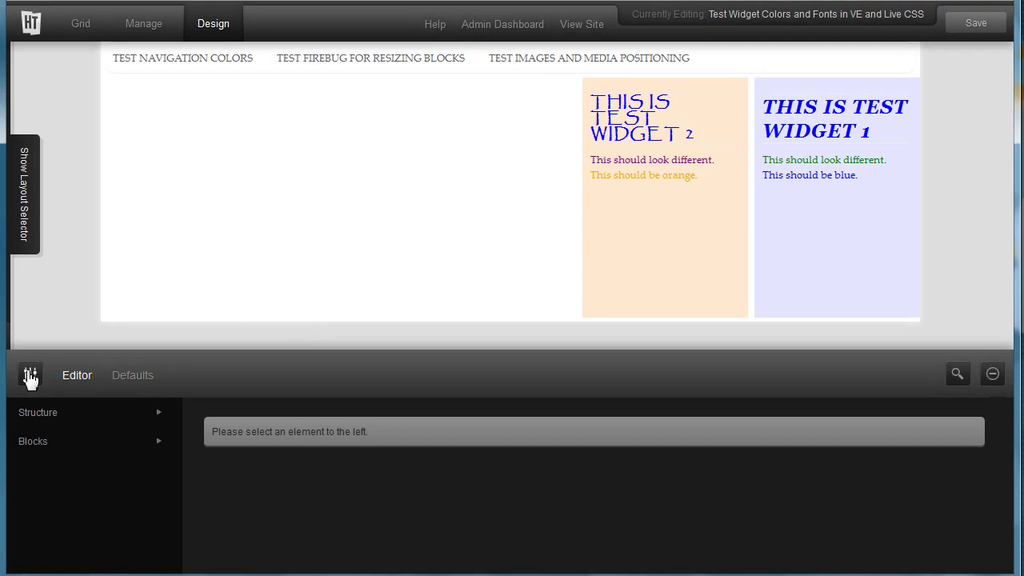
left_click(31, 374)
left_click(60, 313)
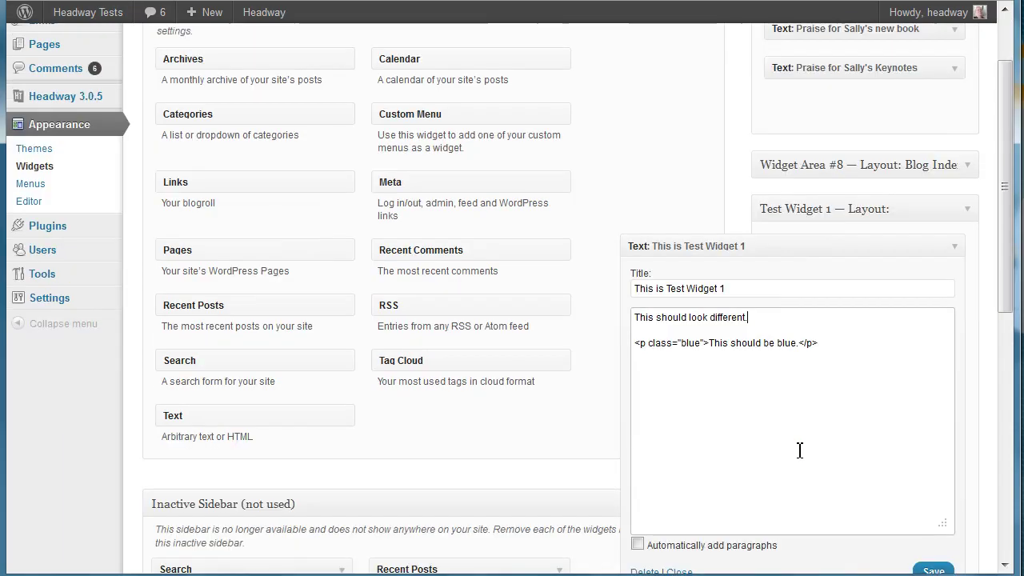
- Scroll over both Text widgets on the Widgets page, then bring up the page source window
scroll(800, 451, "down", 2)
scroll(846, 304, "up", 3)
scroll(846, 298, "down", 12)
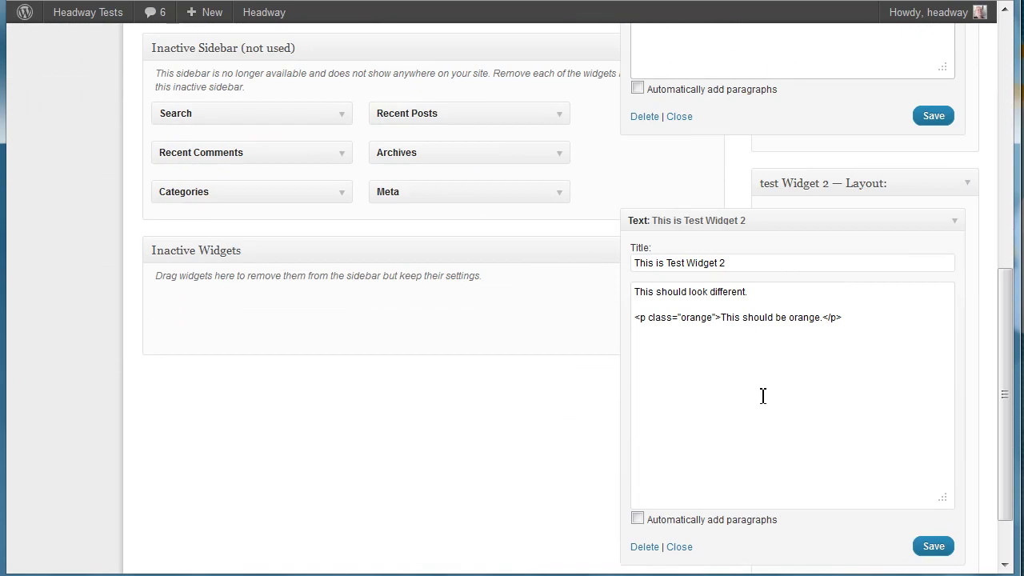
scroll(763, 396, "up", 6)
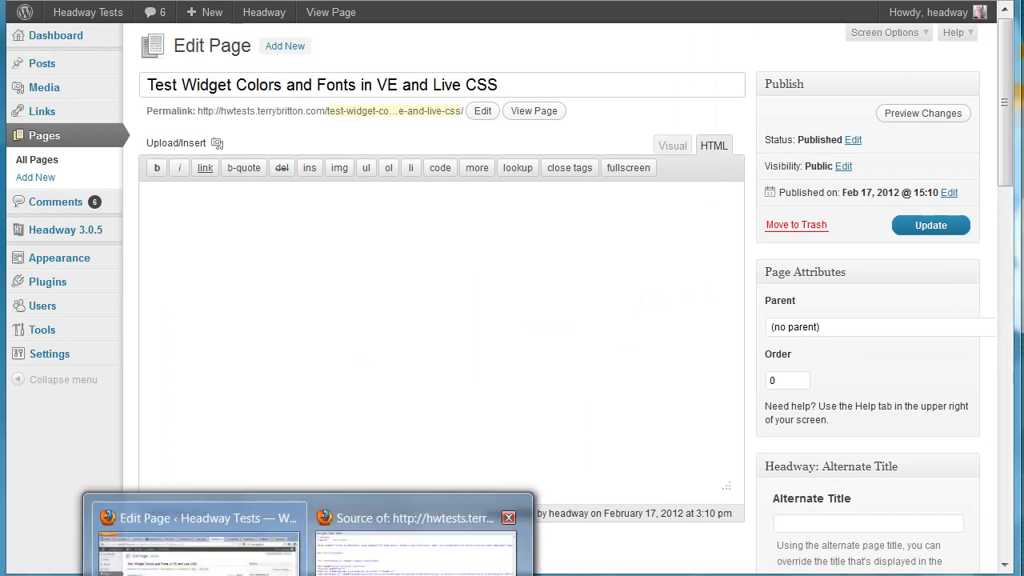
left_click(424, 521)
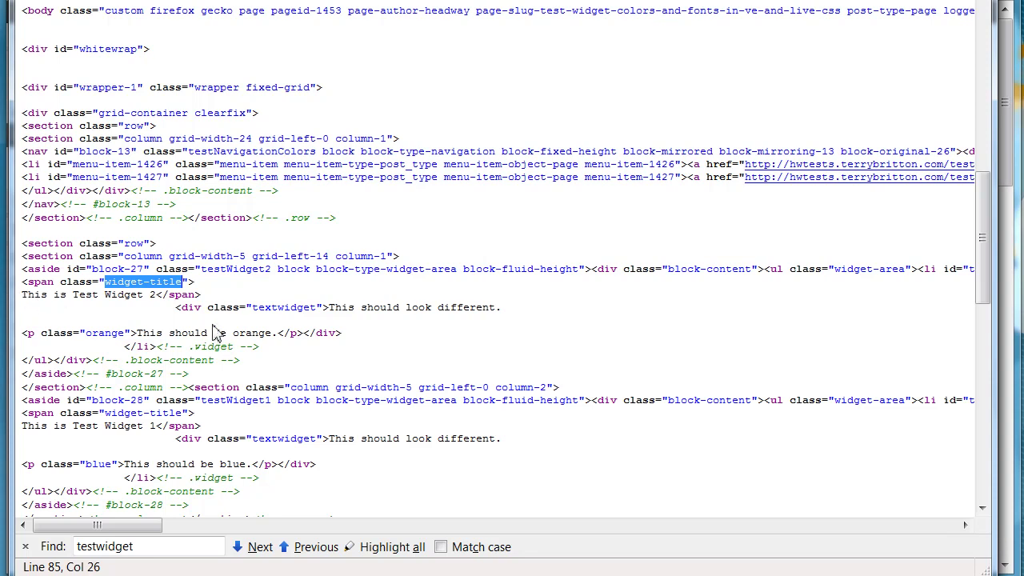
- Scroll the source to the testWidget1 and testWidget2 widget-title blocks, then close View Source
scroll(356, 354, "down", 2)
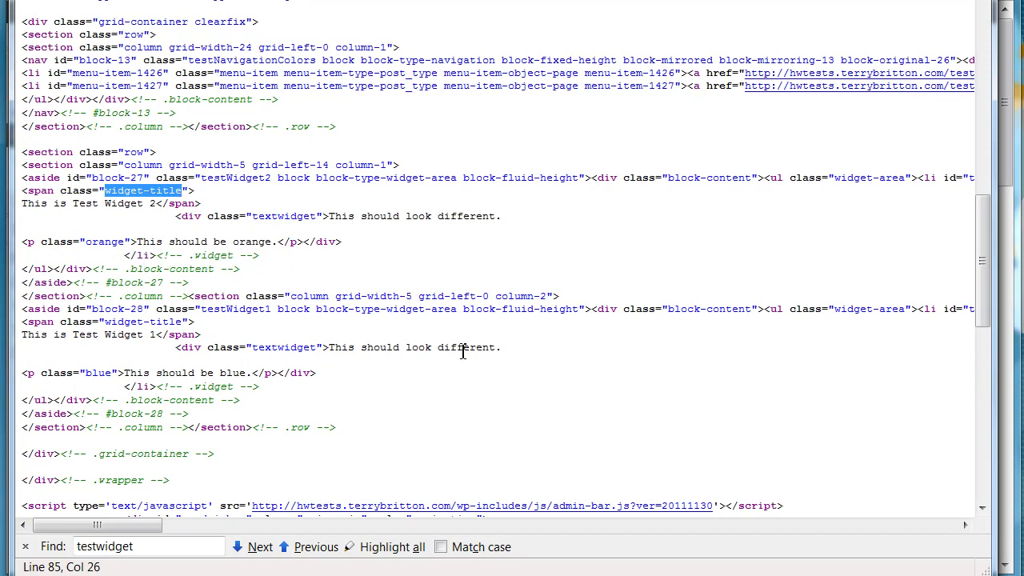
scroll(462, 352, "down", 2)
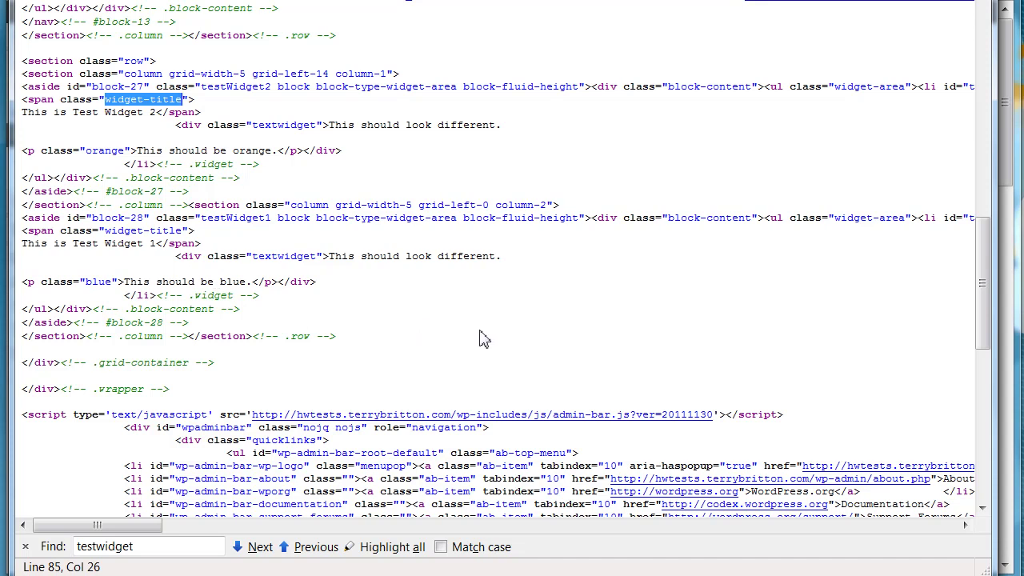
scroll(484, 339, "up", 5)
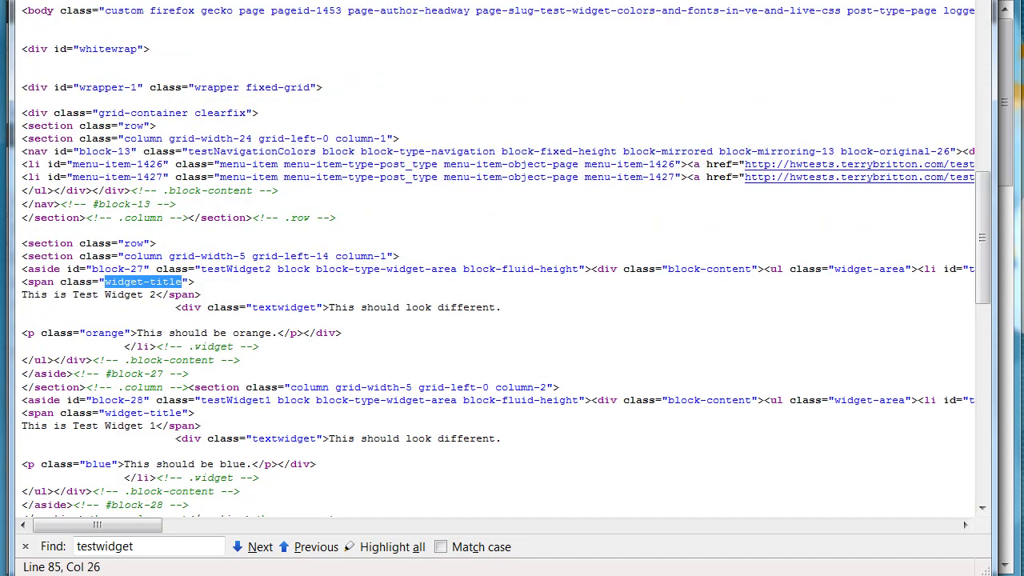
key("ctrl+w")
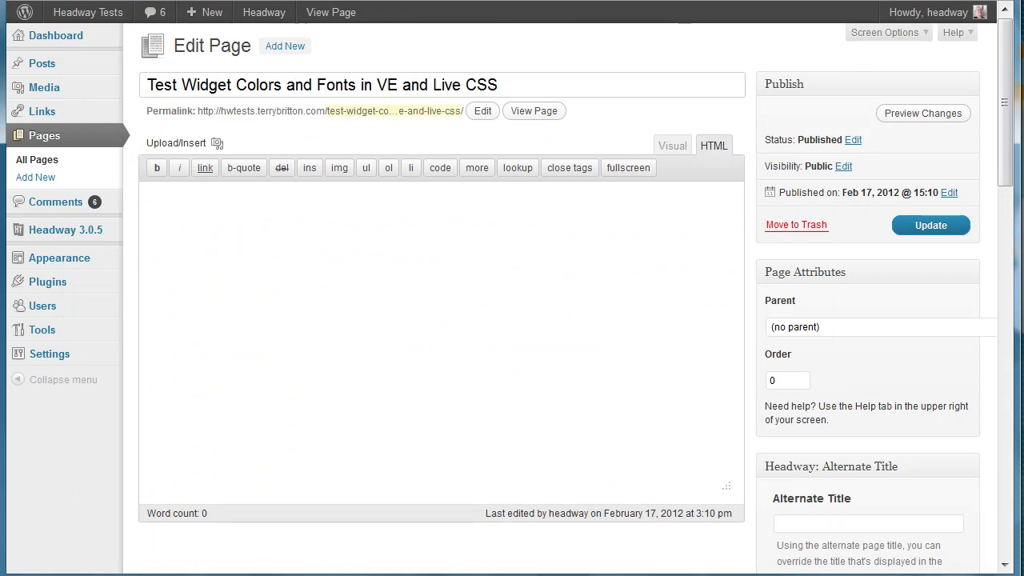
- Cycle through the styled live page and Widgets admin tab to the w3schools.com tab
key("ctrl+Tab")
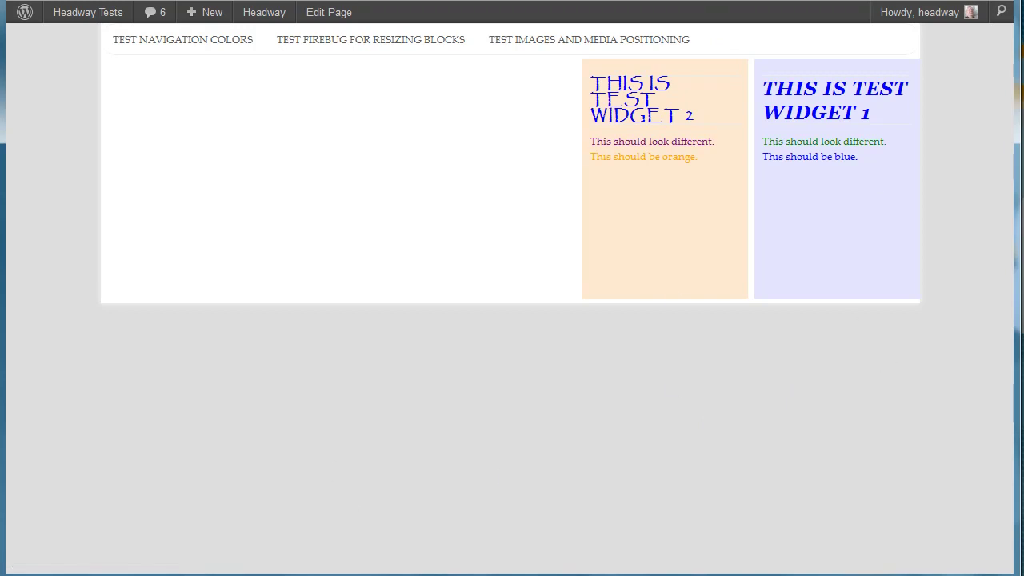
key("ctrl+Tab")
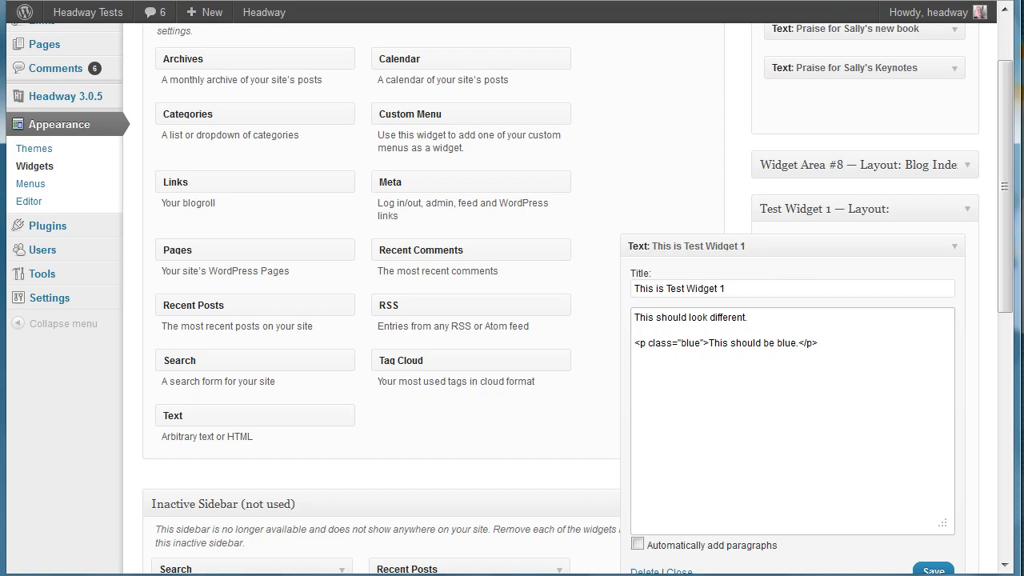
key("ctrl+Tab")
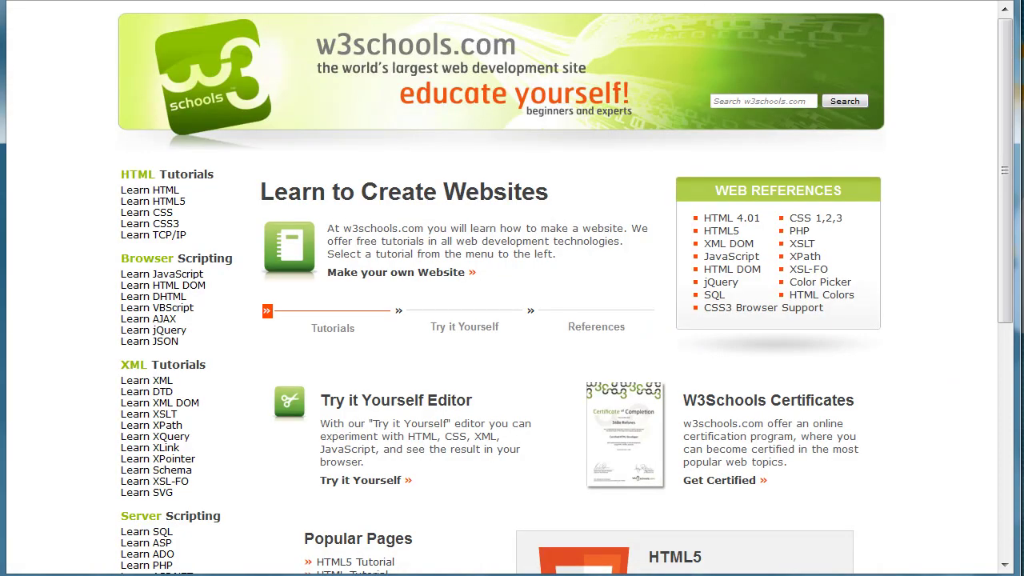
- Copy the w3schools.com address from the address bar and start a site-limited search
right_click(102, 1)
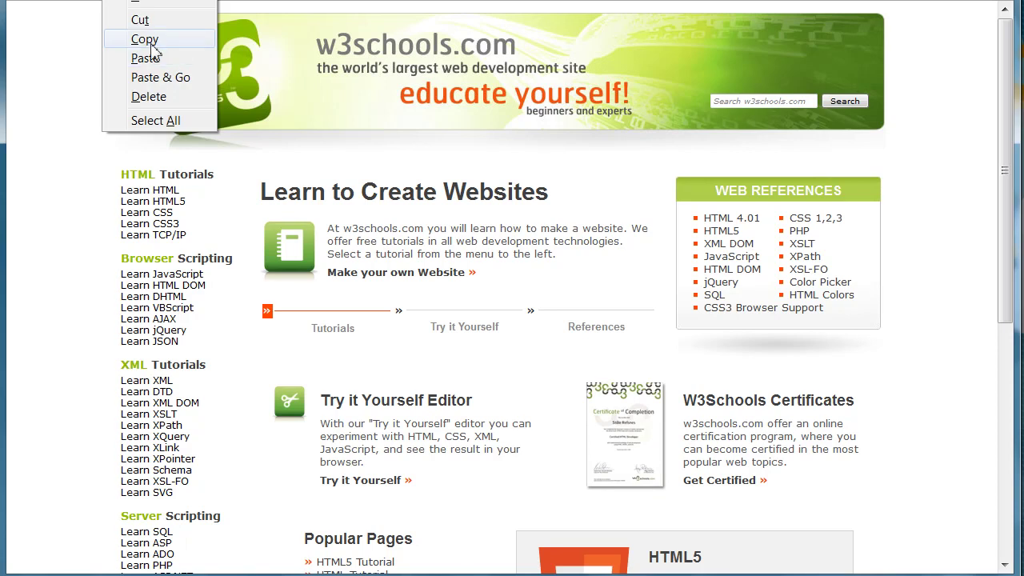
left_click(152, 47)
left_click(781, 101)
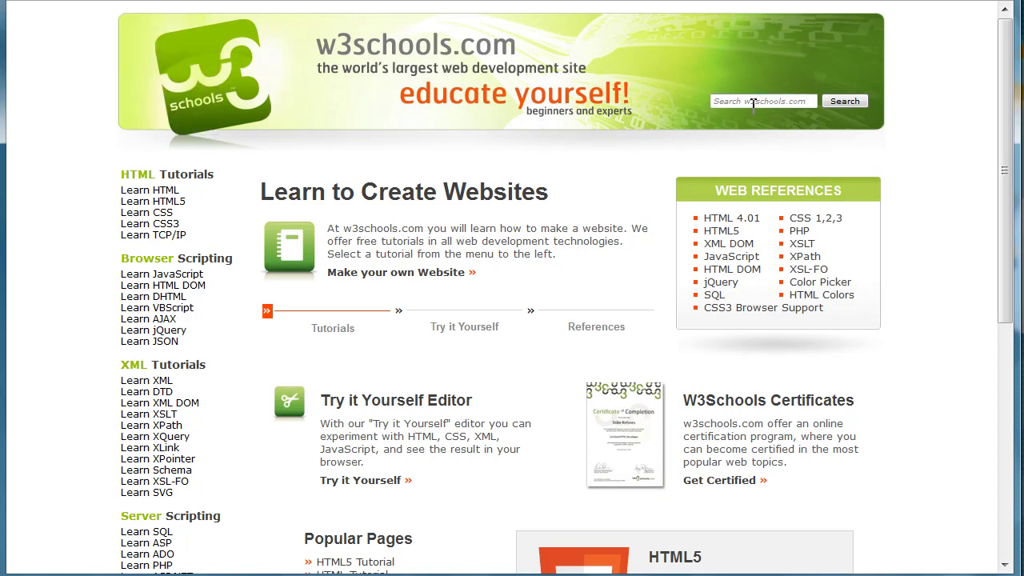